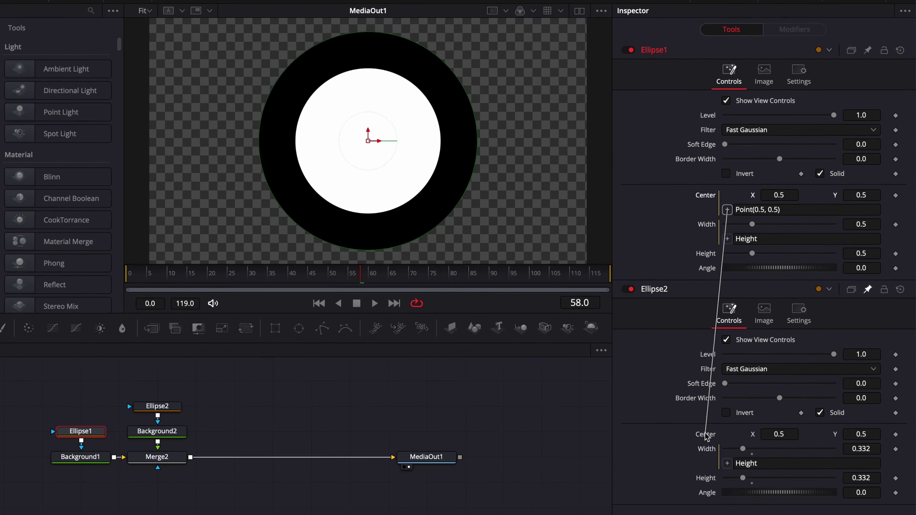
Connect Ellipse2's Center to Ellipse1 > Center through the Connect To menu.
right_click(707, 437)
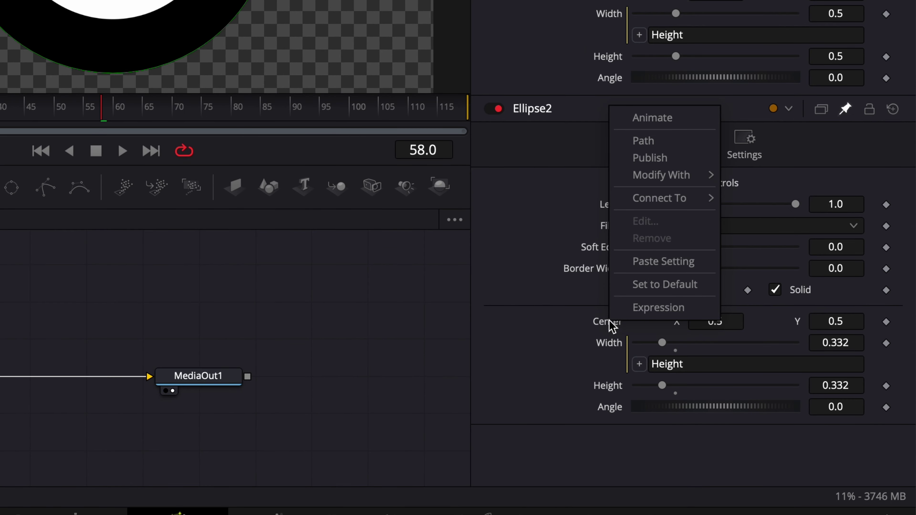
mouse_move(707, 198)
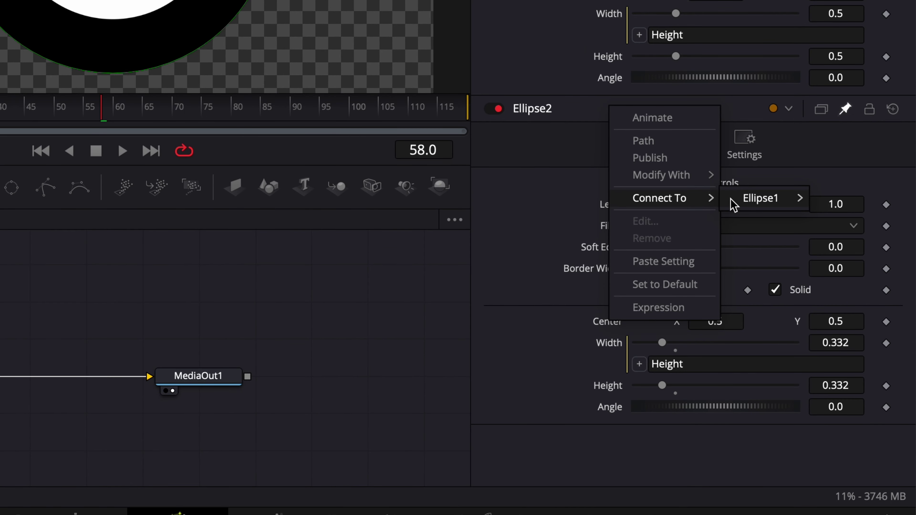
mouse_move(757, 198)
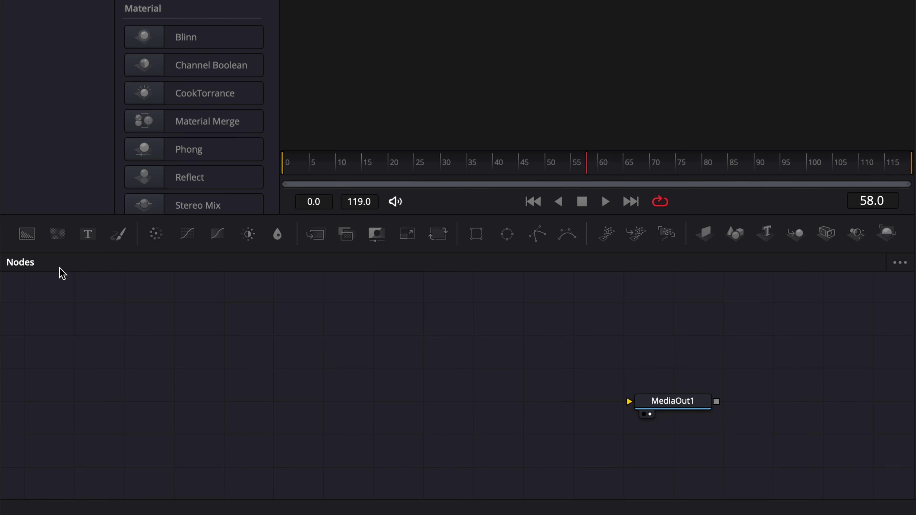
Add a Background1 node into MediaOut1 and mask it with an Ellipse1 circle.
drag(27, 234, 640, 404)
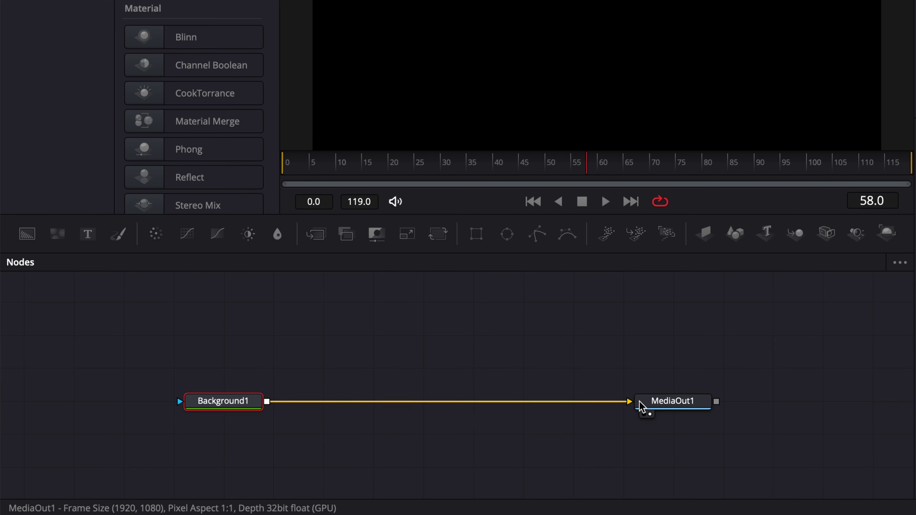
click(512, 240)
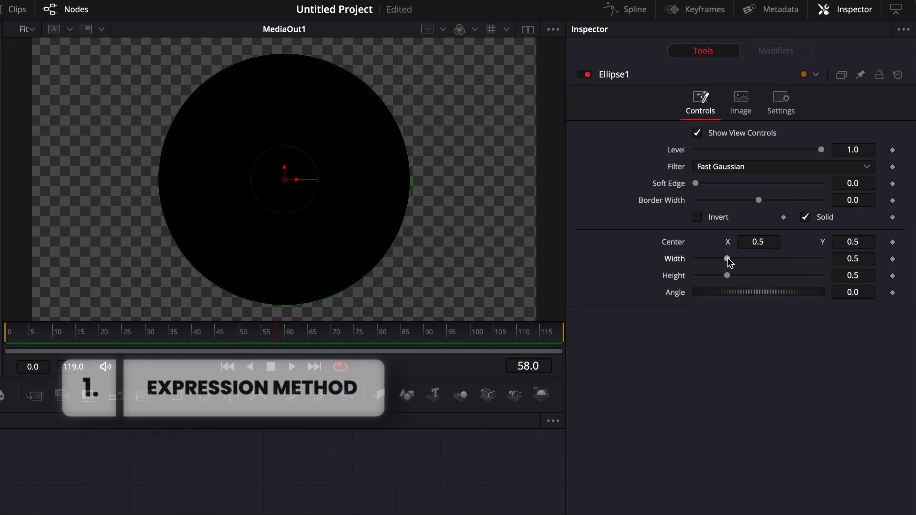
Test widening Ellipse1, then reset its Width and Height back to 0.5.
drag(727, 259, 743, 280)
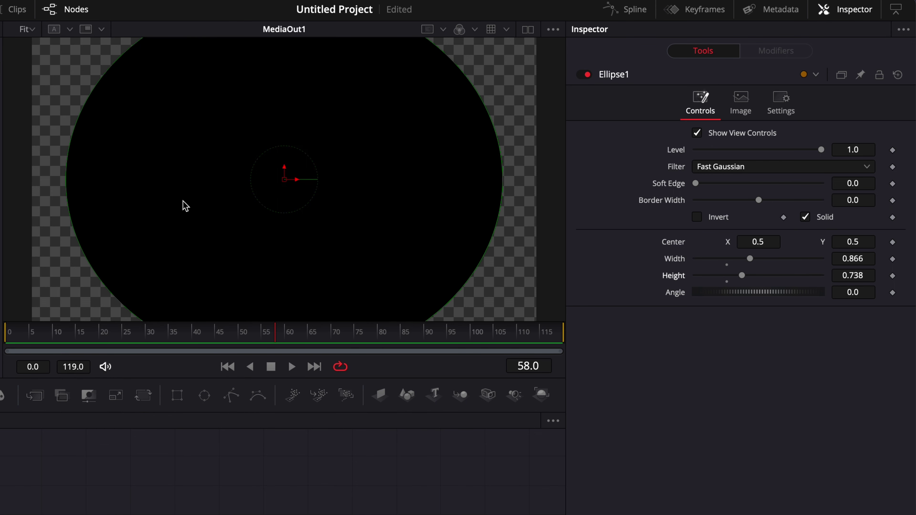
double_click(679, 260)
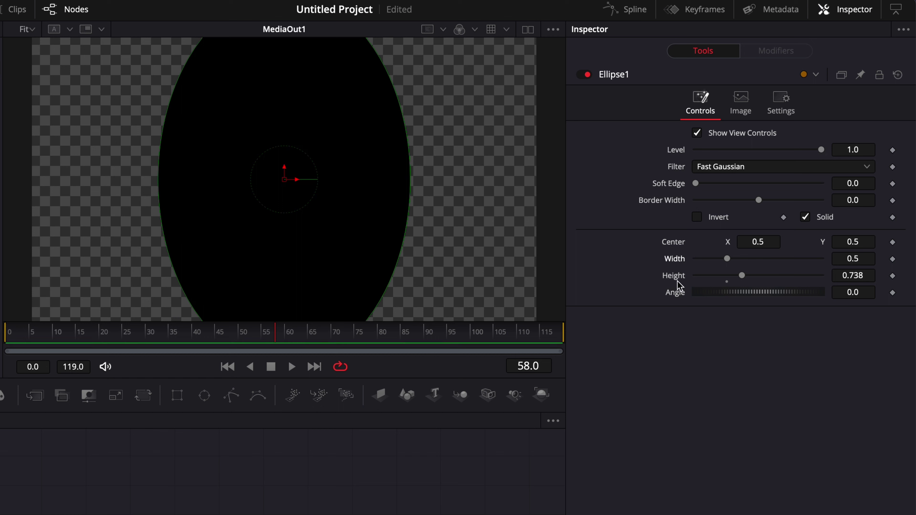
double_click(675, 276)
Give Ellipse1's Width an expression reading Height, test with the Height slider, then undo.
right_click(677, 264)
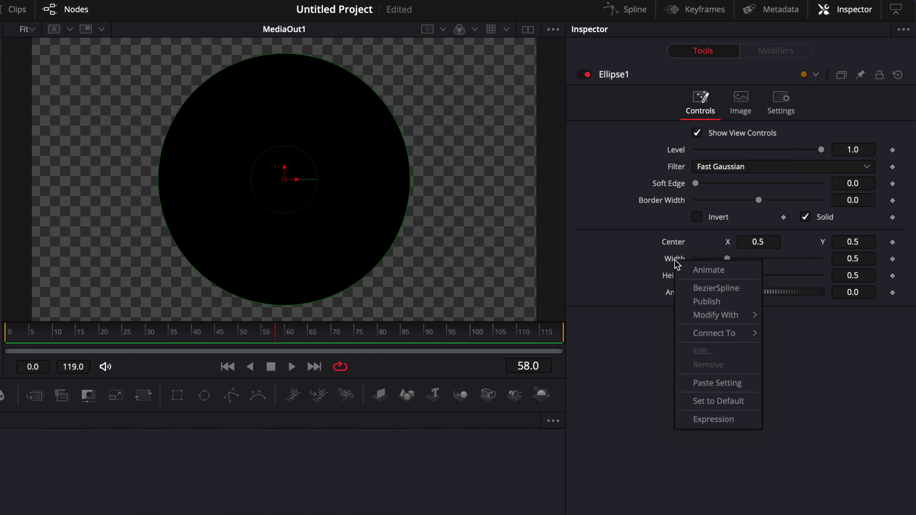
click(716, 420)
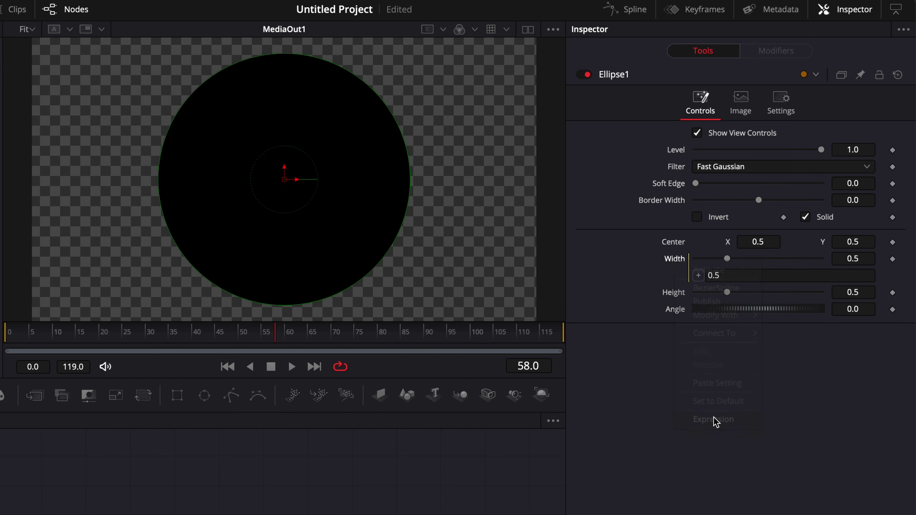
drag(698, 275, 669, 298)
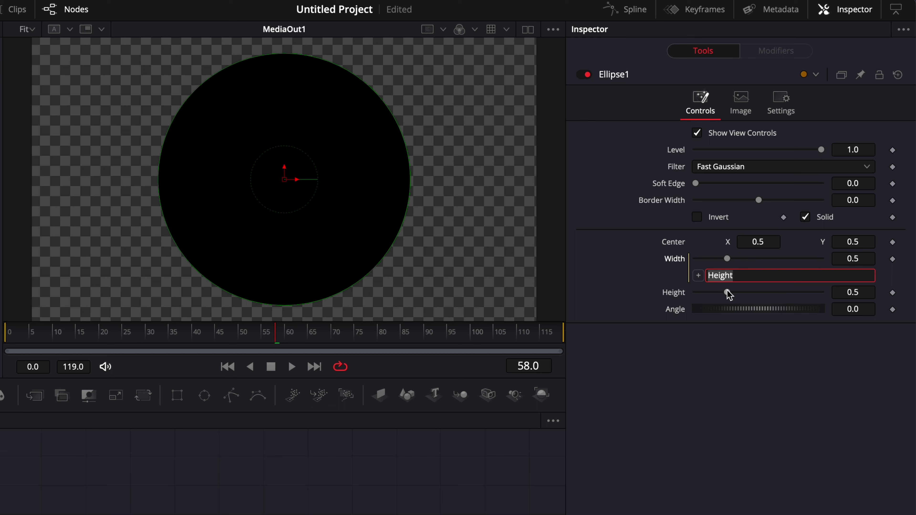
drag(729, 294, 776, 298)
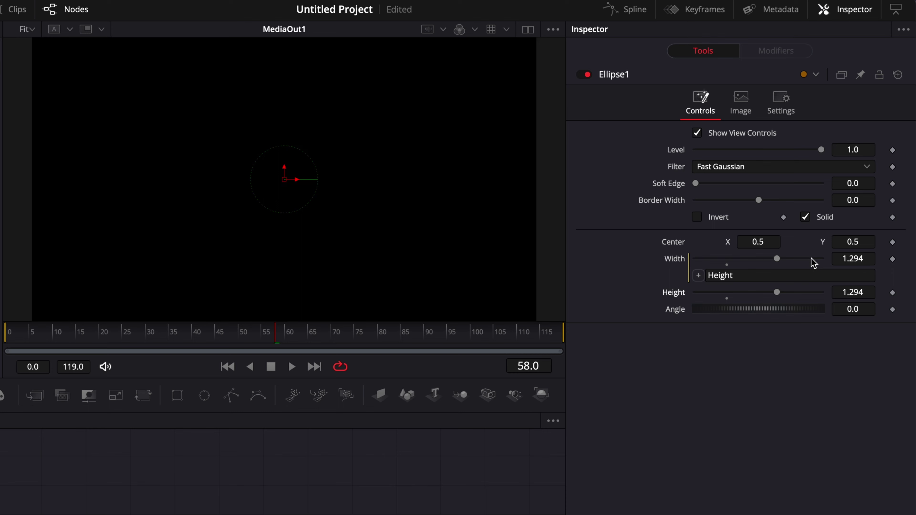
key(ctrl+z)
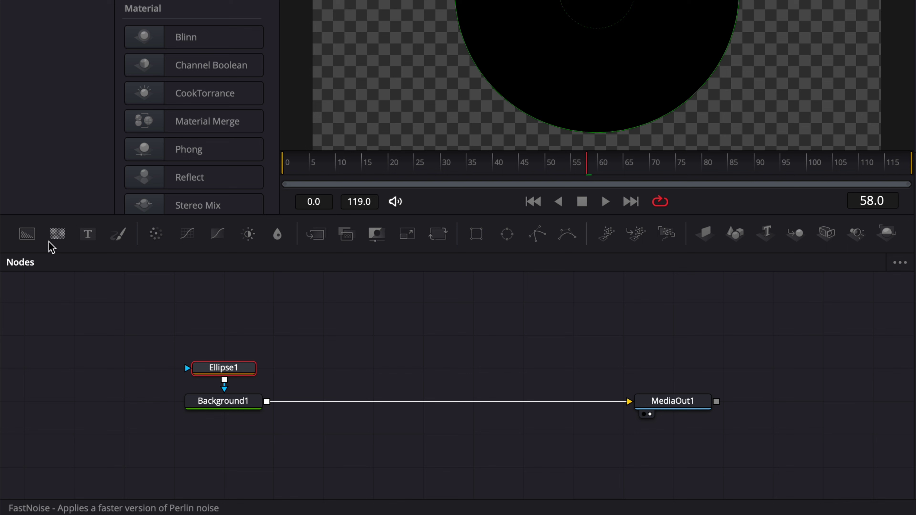
Add Background2 masked by Ellipse2 and merge it over Background1 through Merge2.
drag(27, 234, 331, 365)
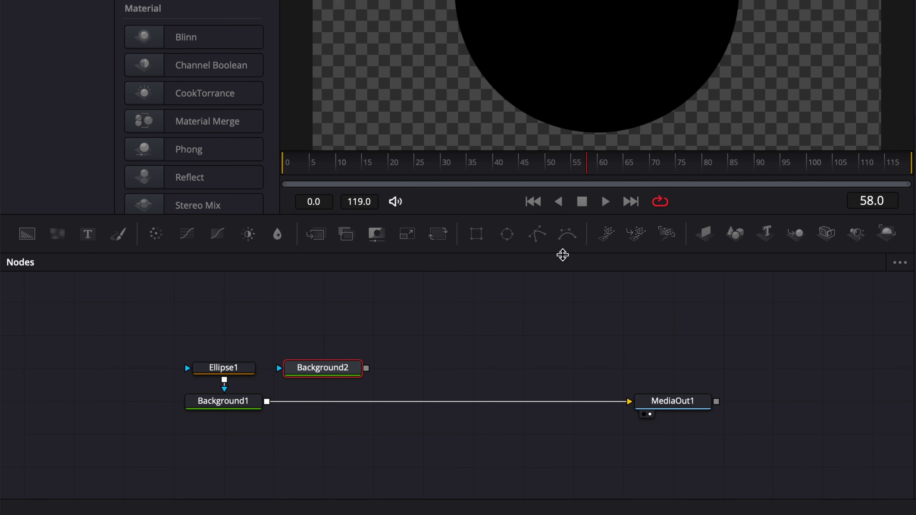
click(507, 234)
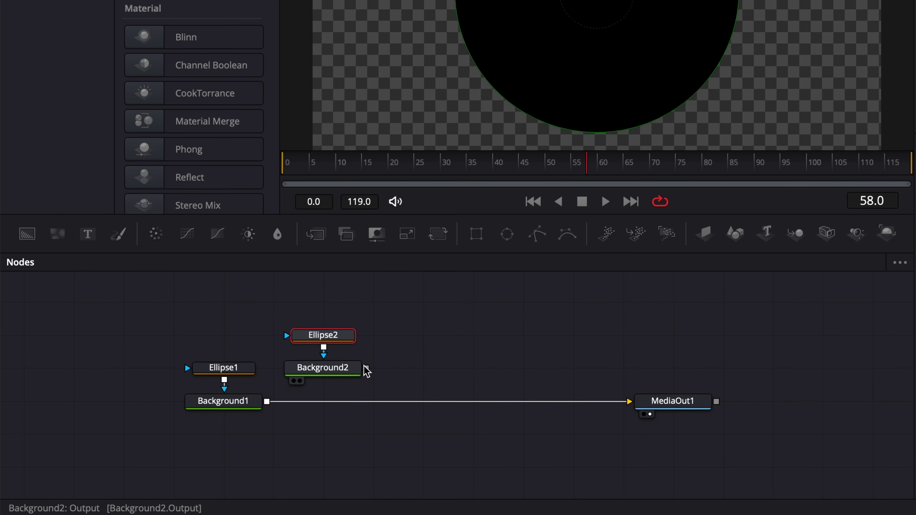
drag(366, 368, 268, 402)
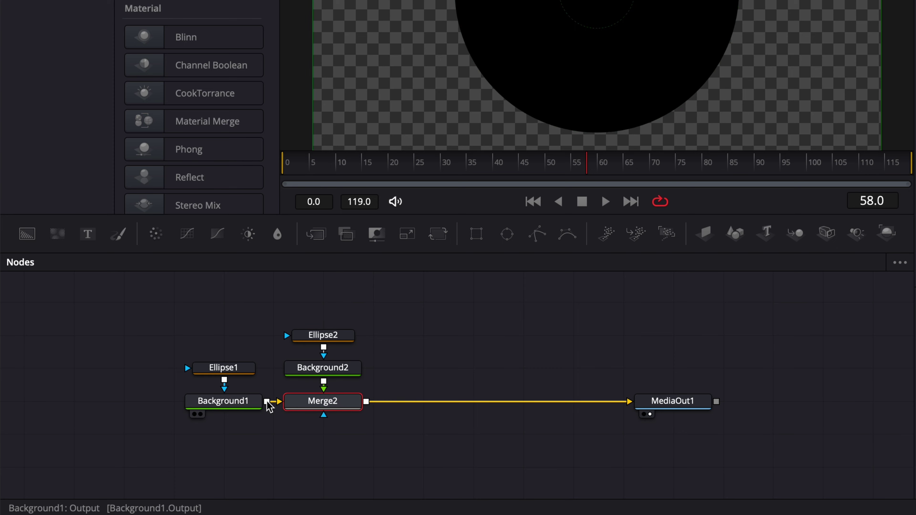
Set Background2's colour to pure white.
click(342, 369)
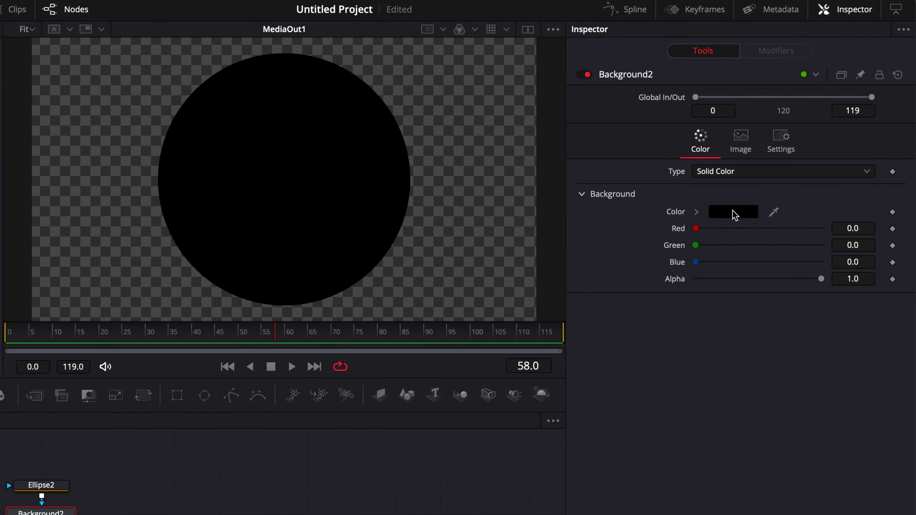
click(771, 166)
click(560, 426)
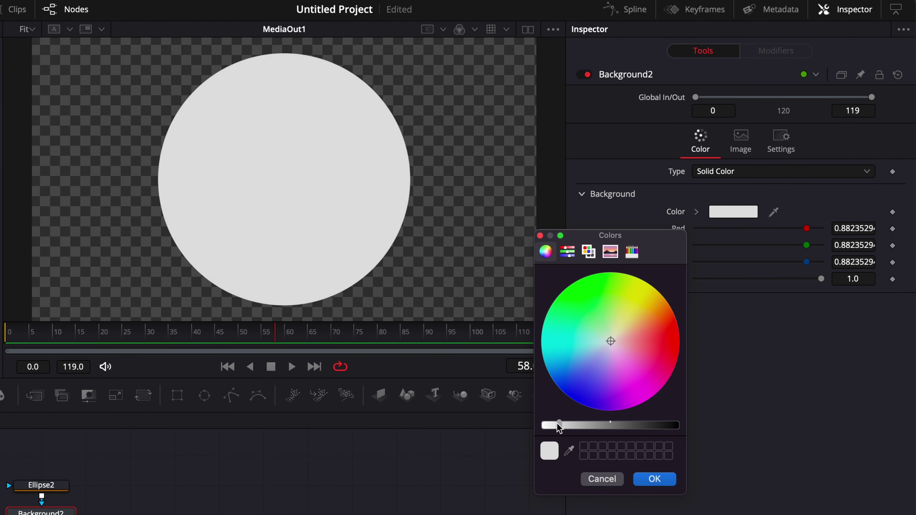
drag(559, 426, 541, 424)
Link Ellipse2's Width to its Height by expression at 0.332 and reset its Center to 0.5, 0.5.
click(655, 480)
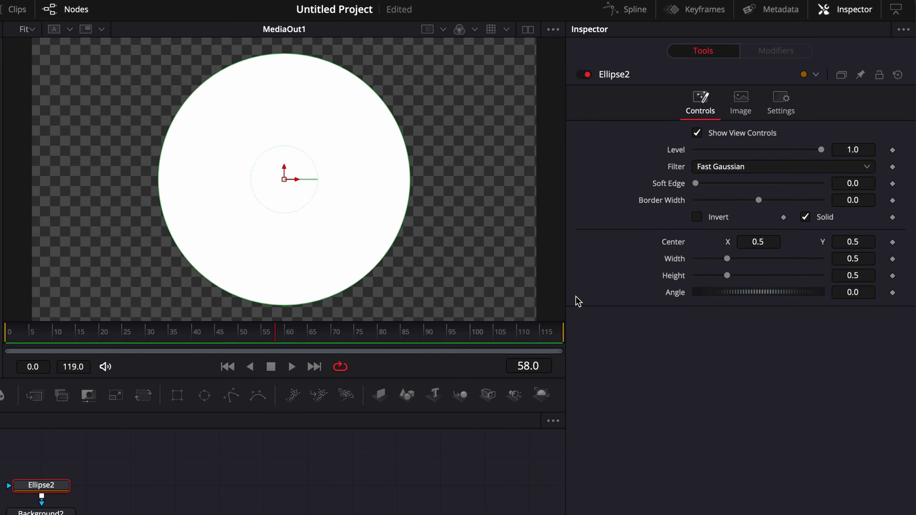
right_click(677, 263)
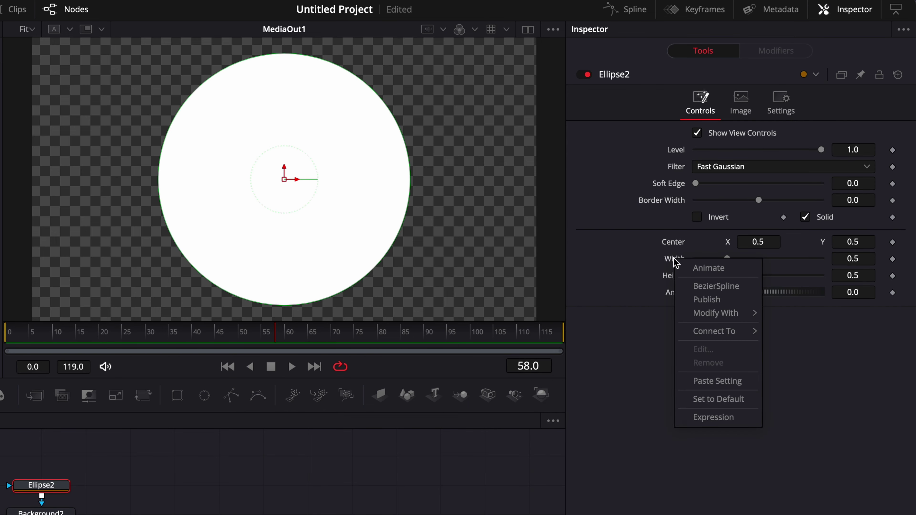
click(709, 417)
drag(698, 275, 717, 296)
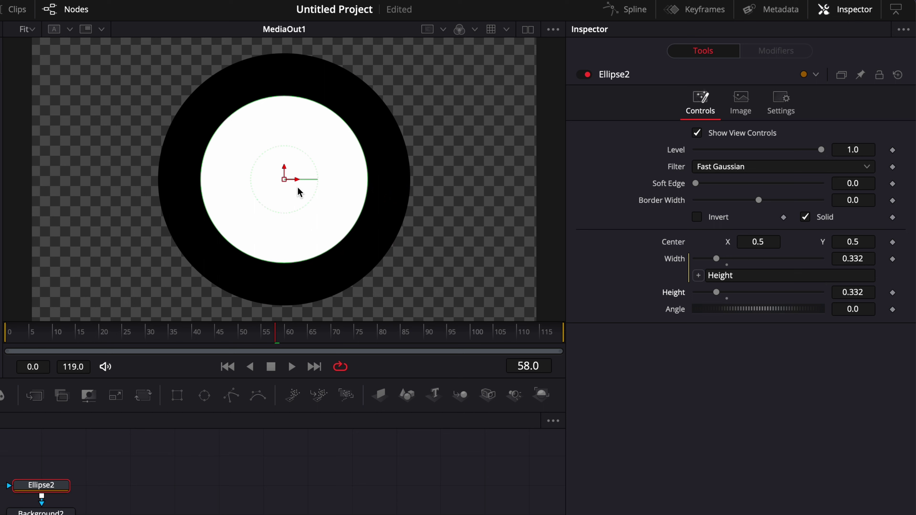
drag(285, 181, 347, 204)
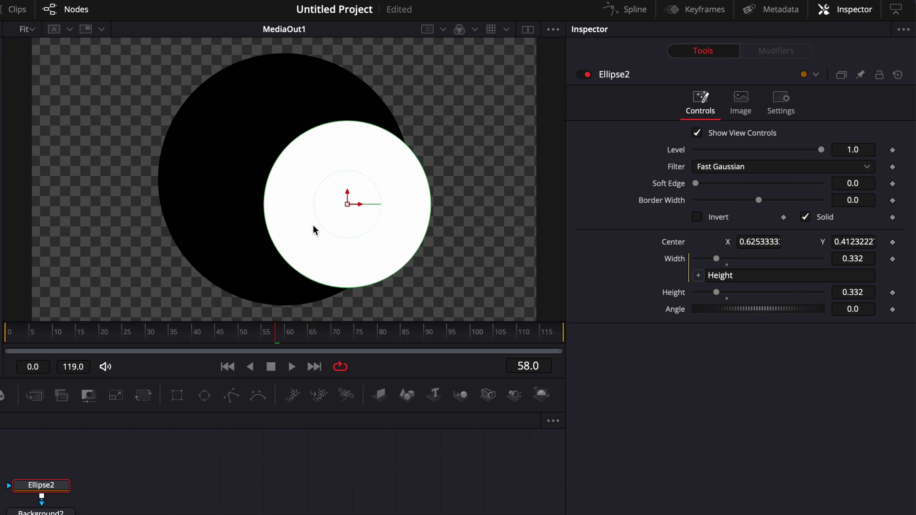
double_click(674, 242)
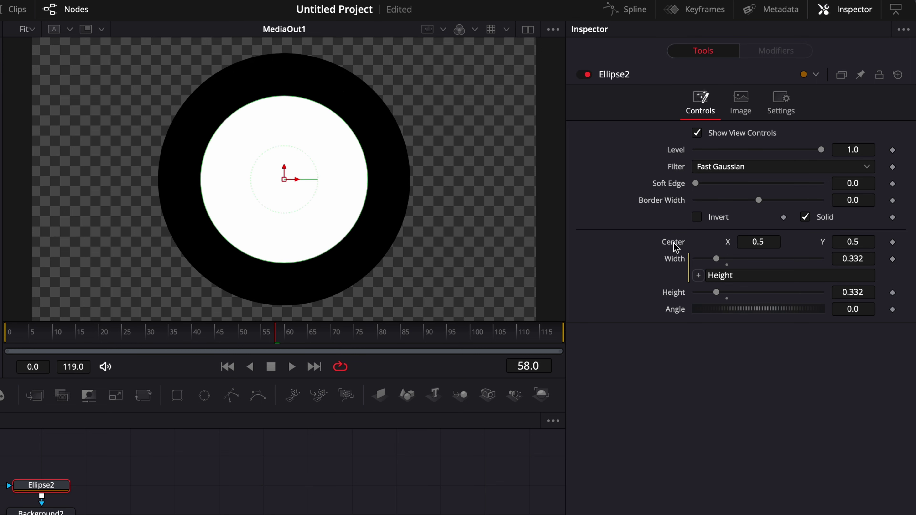
Give Ellipse1's Center the expression Ellipse2.Center, test by scrubbing Ellipse2's Center X, then undo.
click(860, 75)
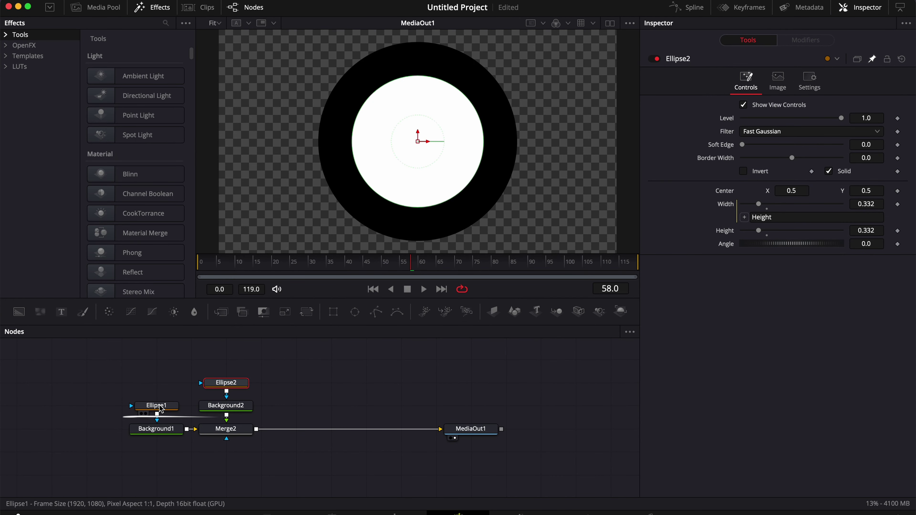
click(161, 409)
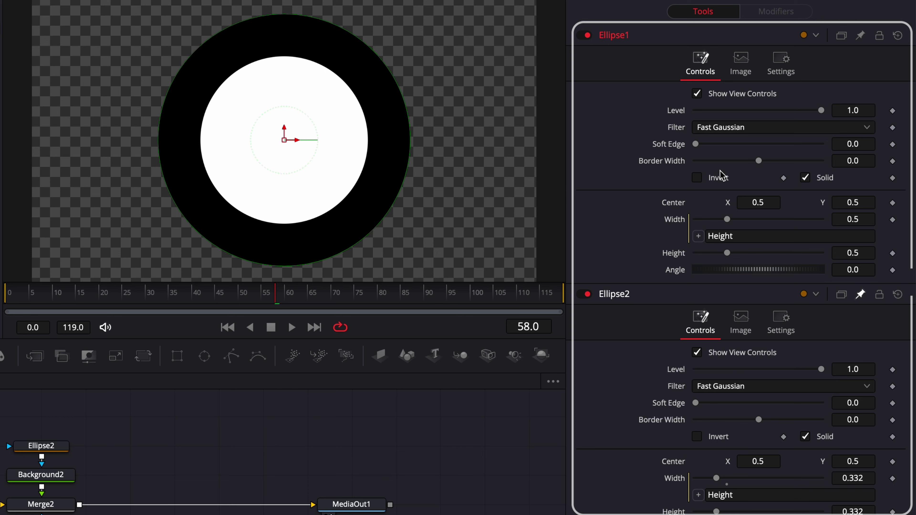
right_click(672, 203)
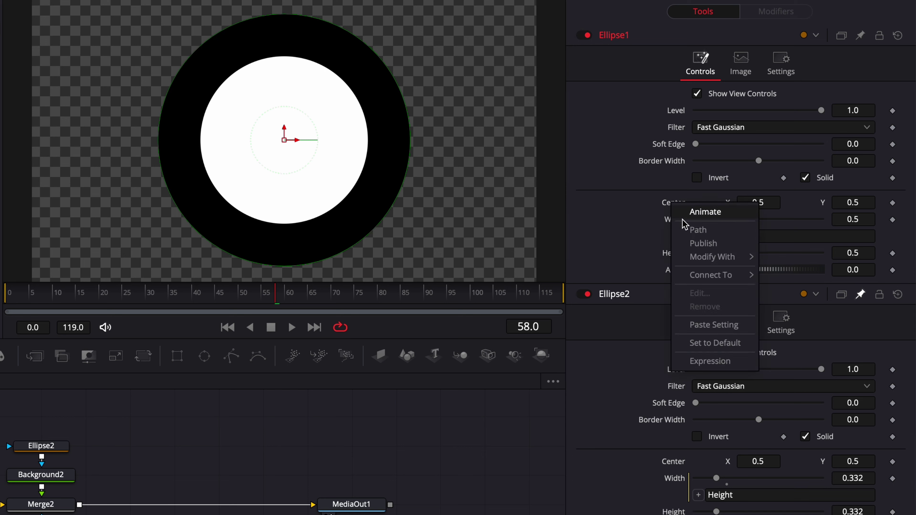
click(720, 361)
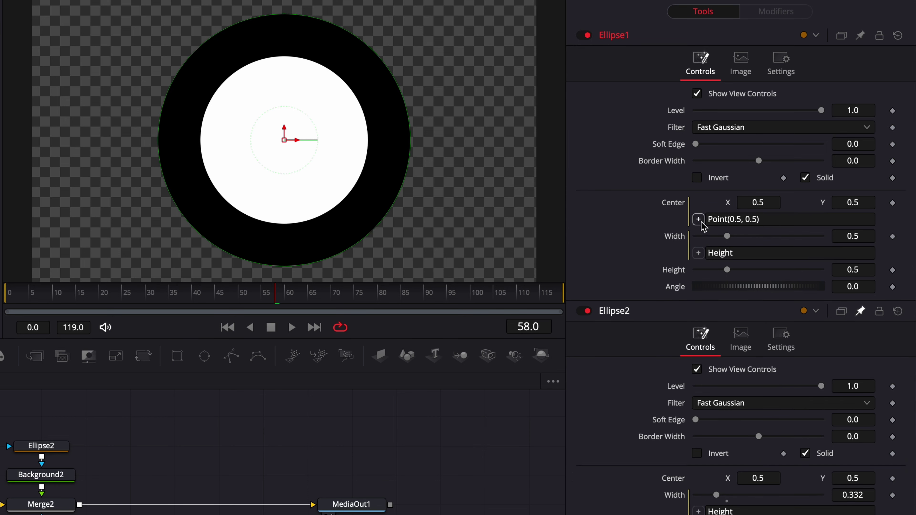
drag(699, 219, 674, 481)
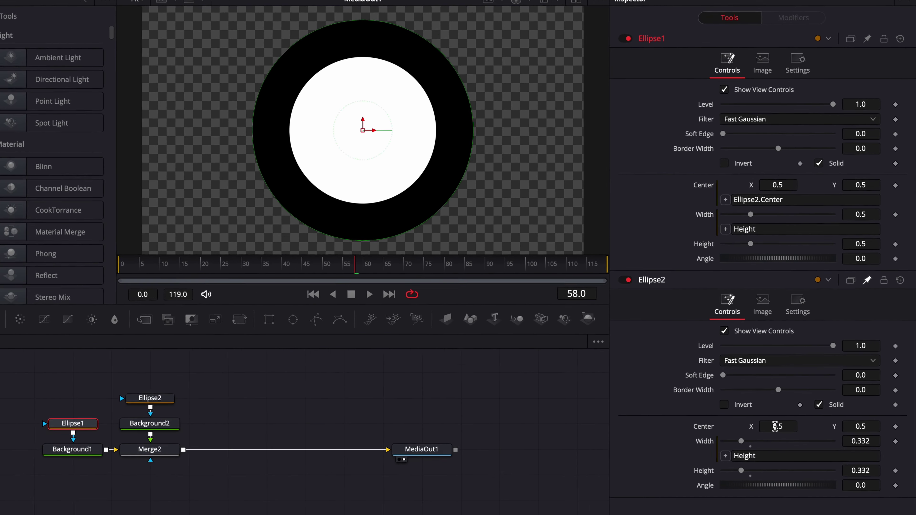
drag(791, 408, 795, 408)
drag(769, 438, 721, 439)
key(ctrl+z)
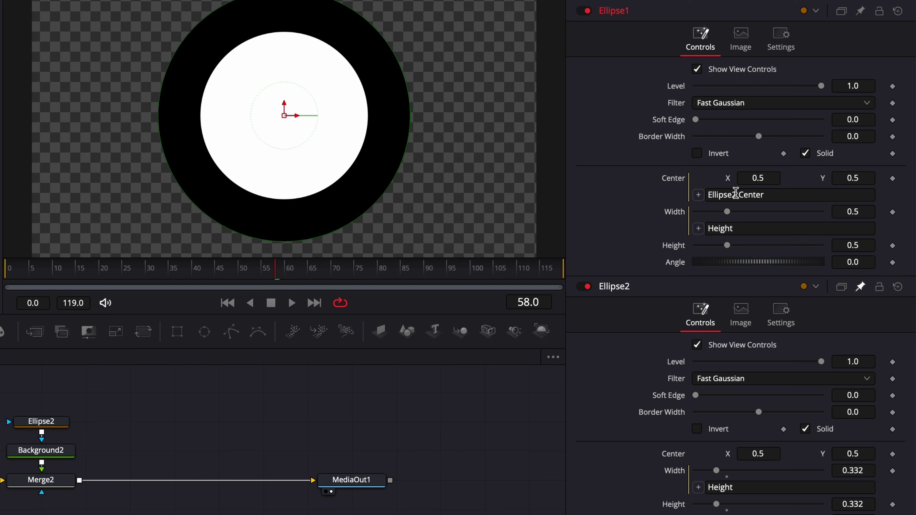
Clear Ellipse1's Center expression and scrub Ellipse2's Center X to confirm they move independently.
click(757, 179)
drag(767, 453, 787, 454)
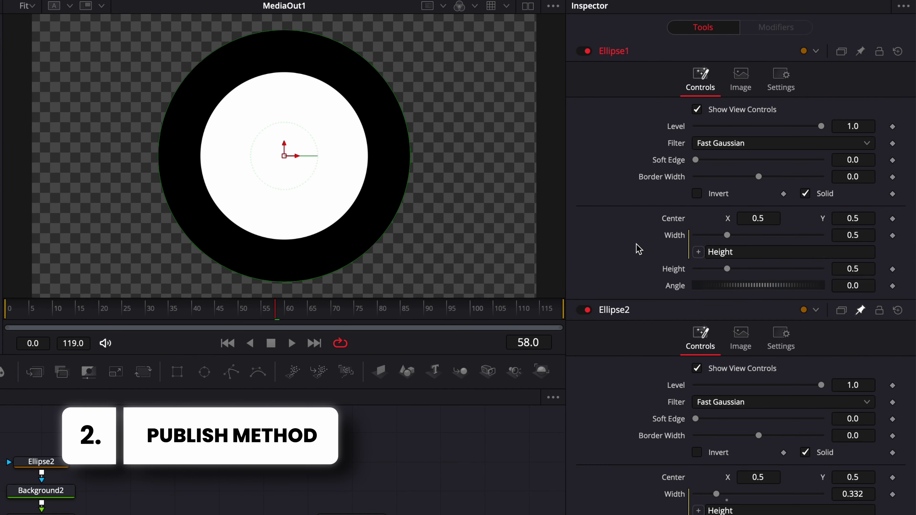
Publish Ellipse1's Center and connect Ellipse2's Center to Ellipse1 > Center.
right_click(672, 223)
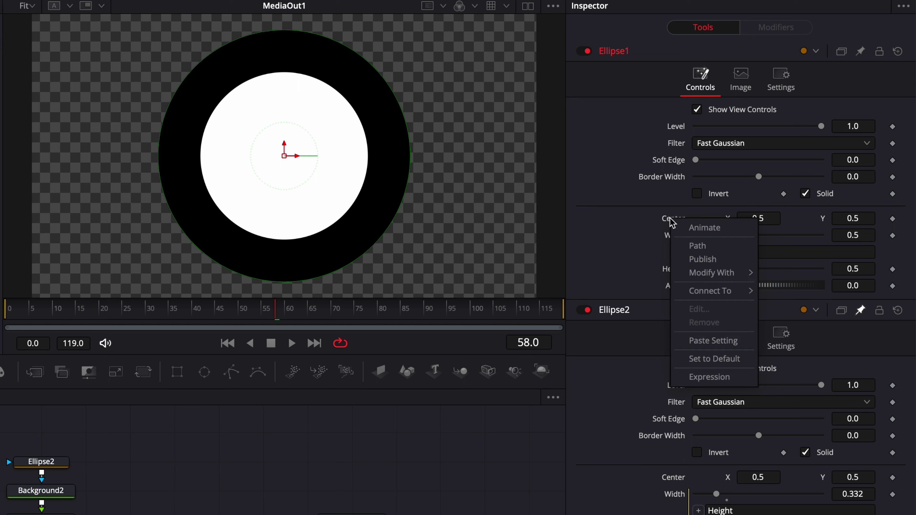
click(703, 259)
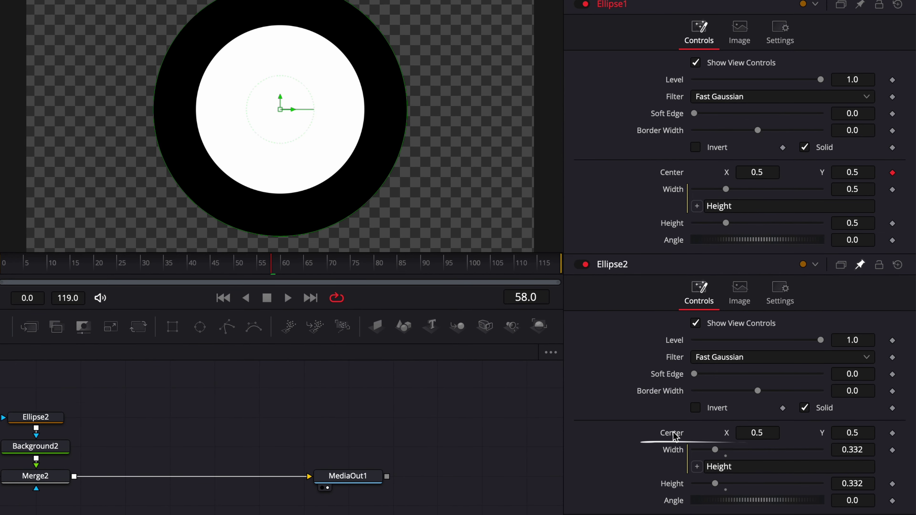
right_click(684, 462)
mouse_move(728, 338)
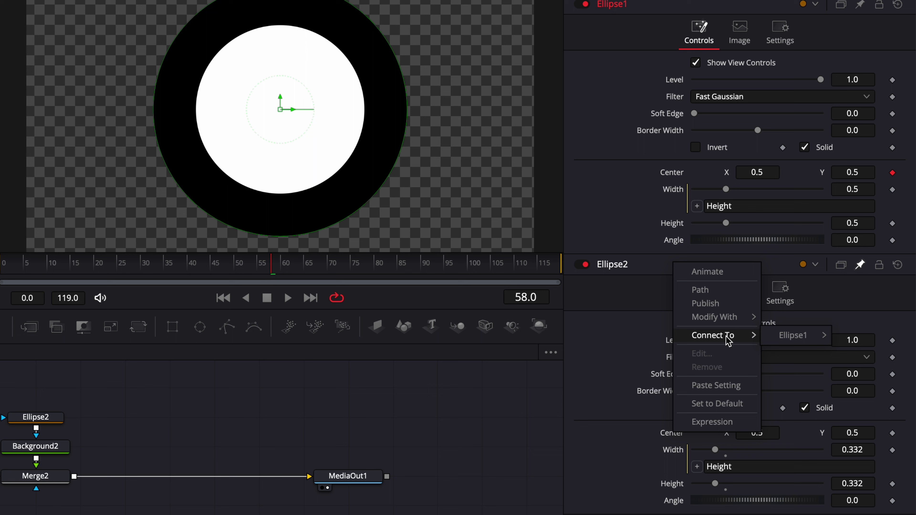
mouse_move(793, 341)
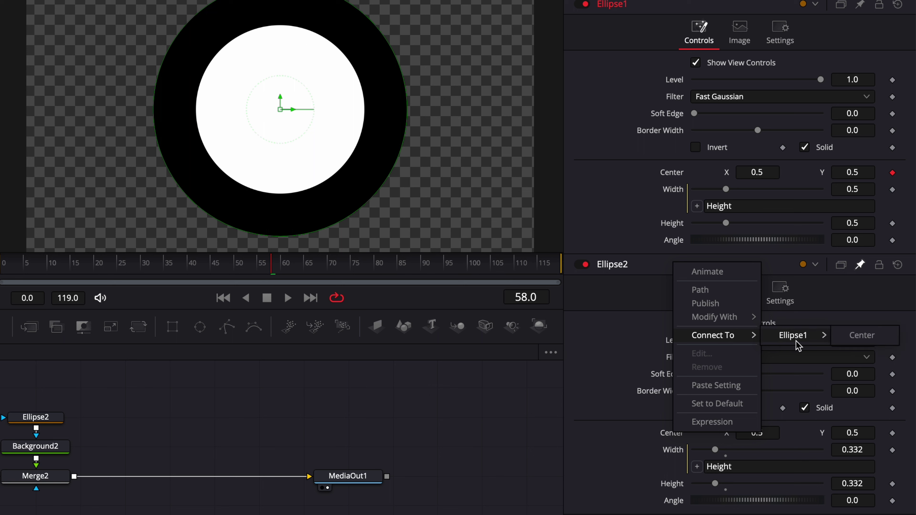
click(861, 338)
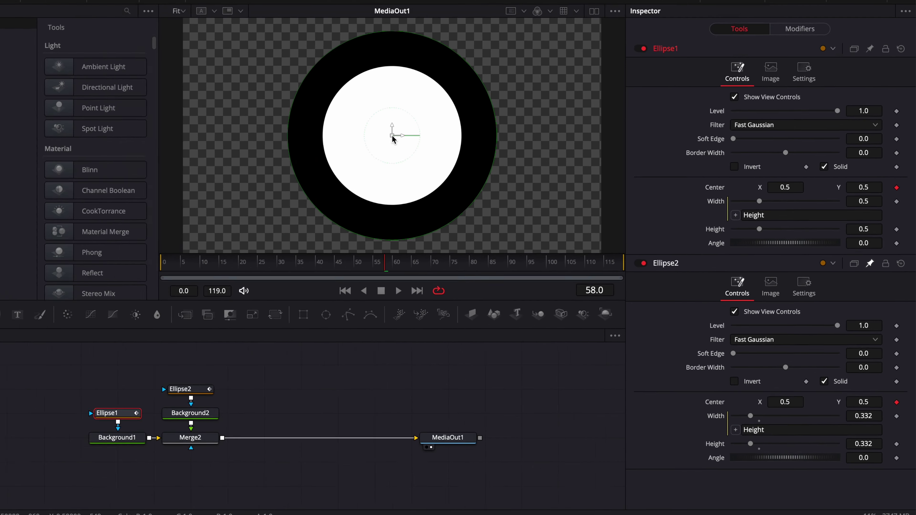
Drag the shared center in the viewer and scrub Center X to confirm both circles move together.
drag(281, 110, 235, 101)
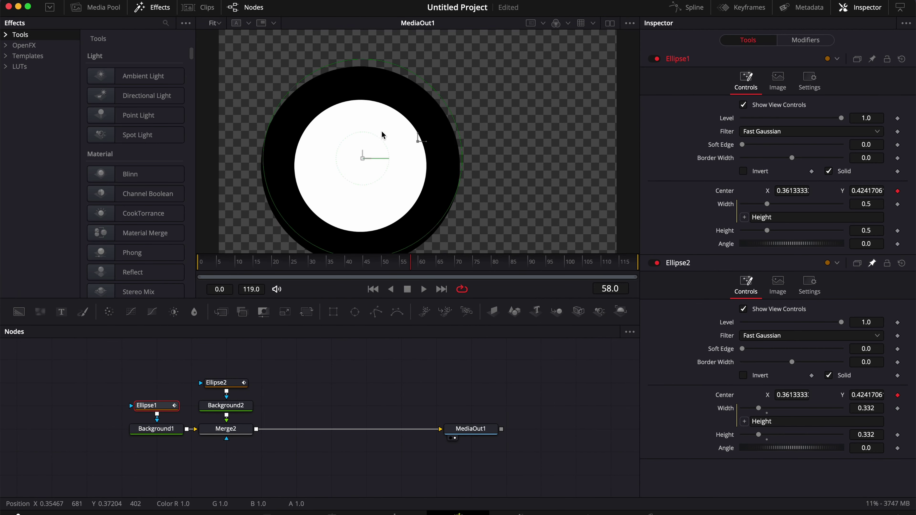
drag(383, 135, 405, 153)
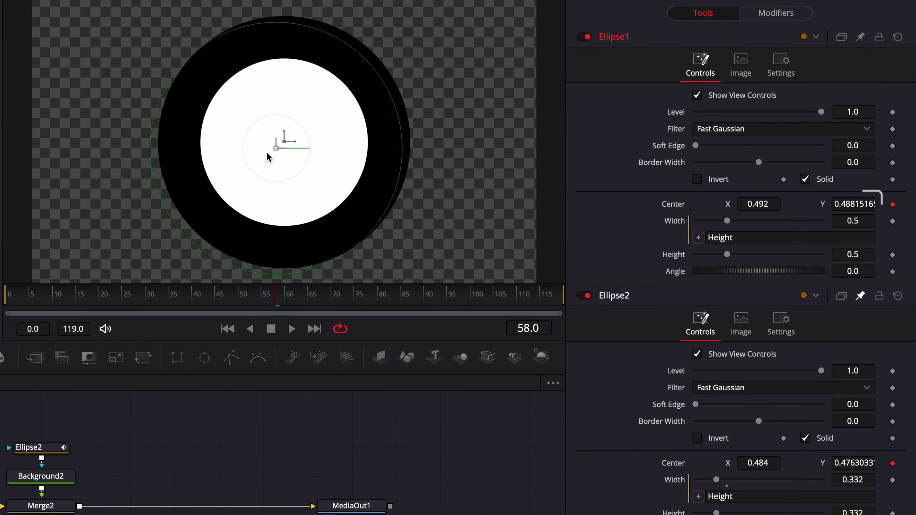
drag(268, 157, 200, 157)
drag(767, 204, 767, 204)
mouse_move(771, 463)
mouse_down()
mouse_move(790, 463)
mouse_move(773, 467)
mouse_up()
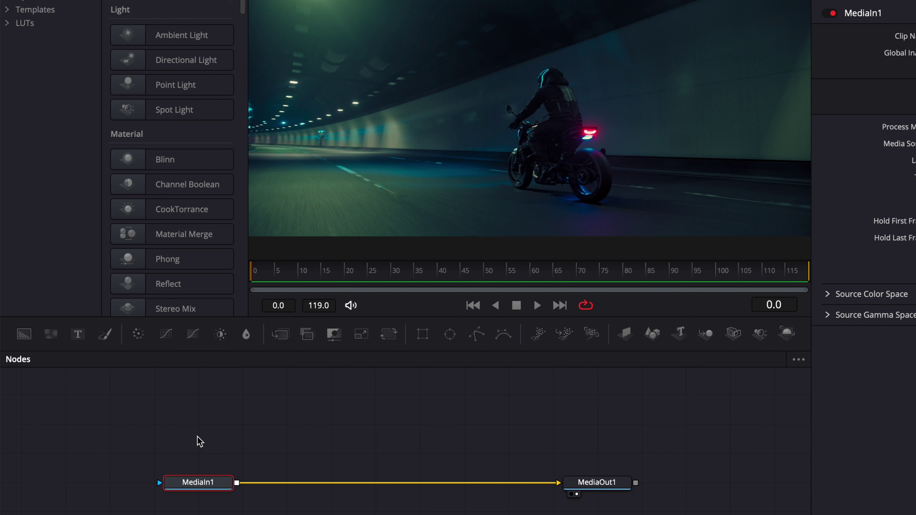
Insert a Tracker between MediaIn1 and MediaOut1 via the 'track' search and place its pattern on the taillight.
key(shift+space)
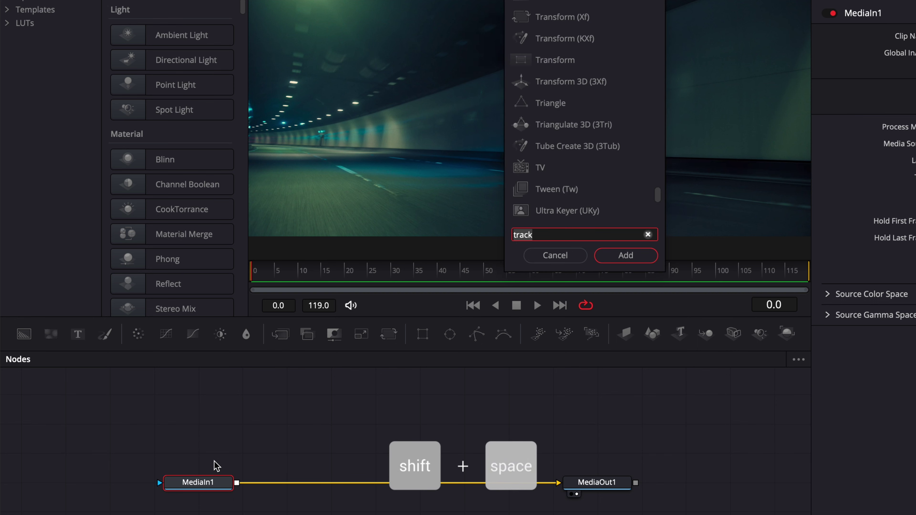
text(track)
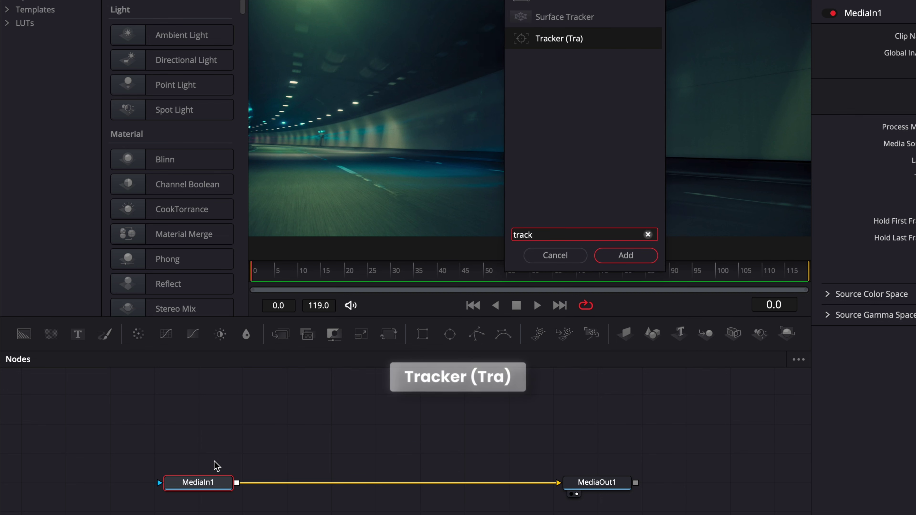
key(Return)
drag(378, 57, 576, 130)
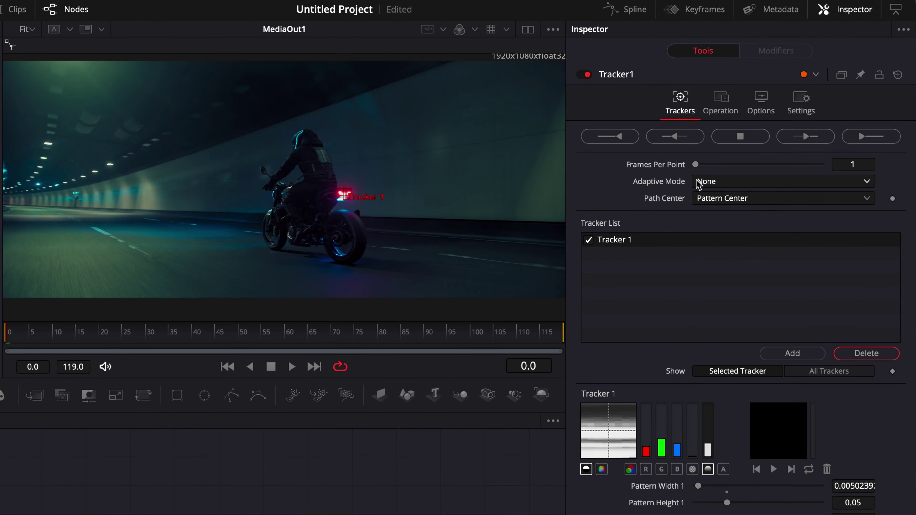
Track the taillight forward through all 120 frames with Adaptive Mode set to Best match.
click(915, 120)
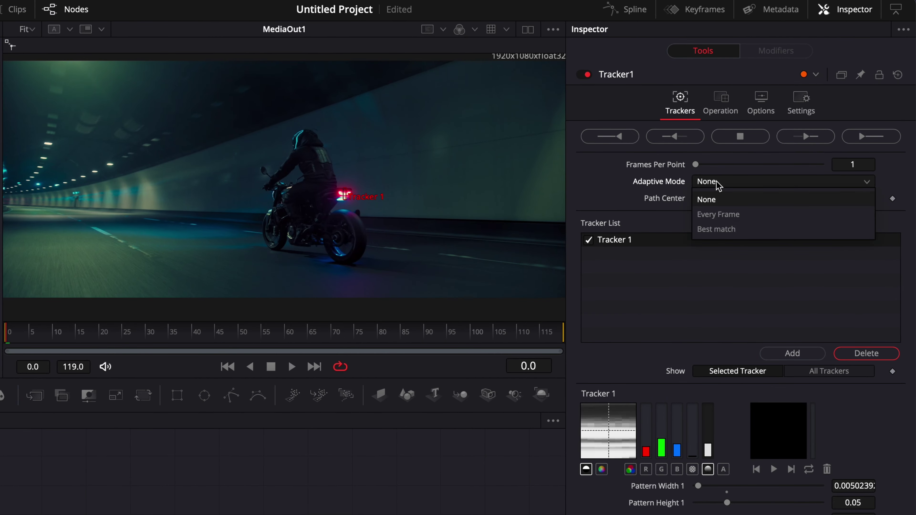
click(722, 230)
click(882, 139)
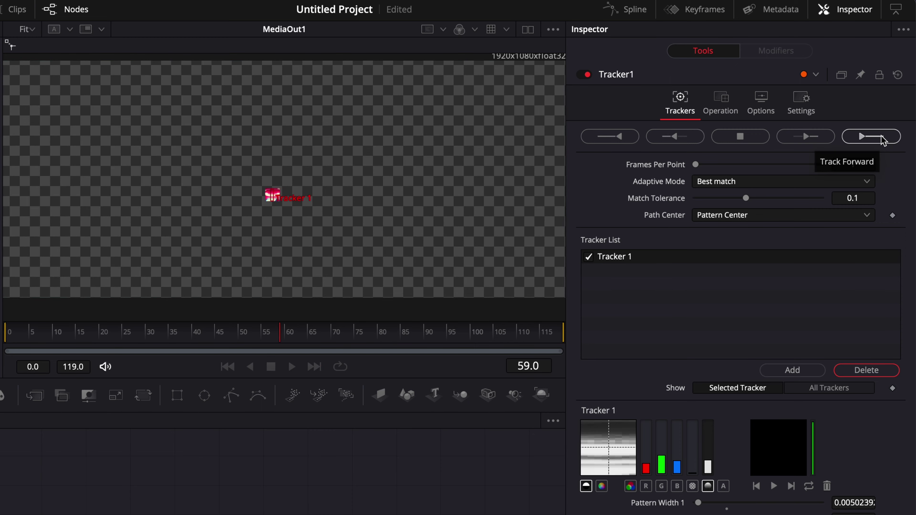
click(453, 361)
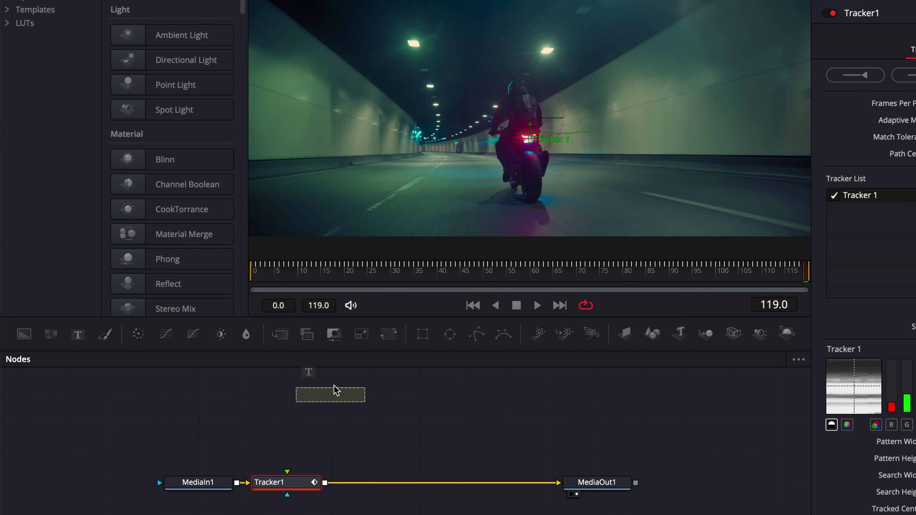
Add a Text node reading DAVINCI and reset its horizontal center to 0.5.
drag(335, 389, 326, 485)
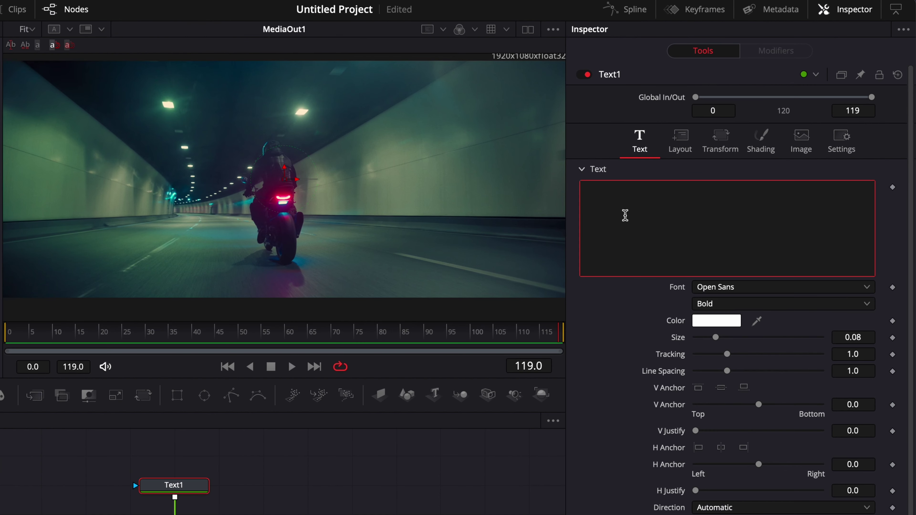
text(DAVINCI)
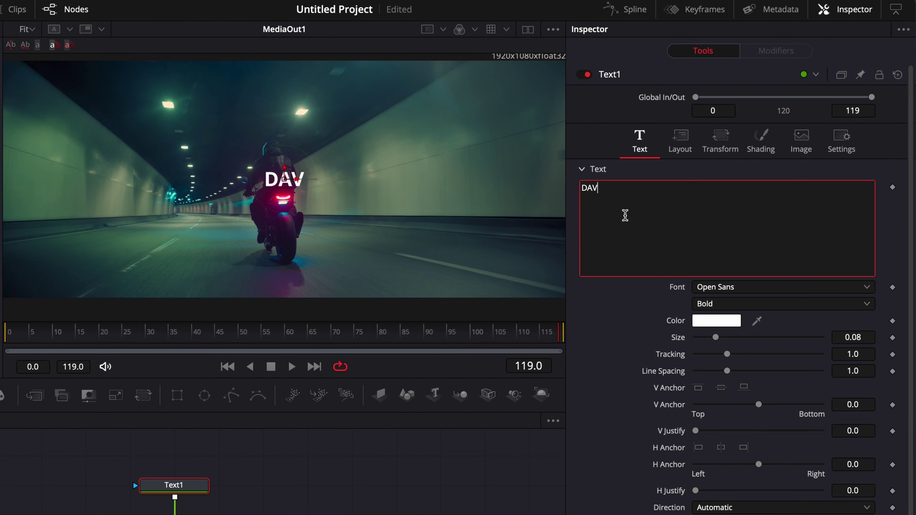
click(680, 142)
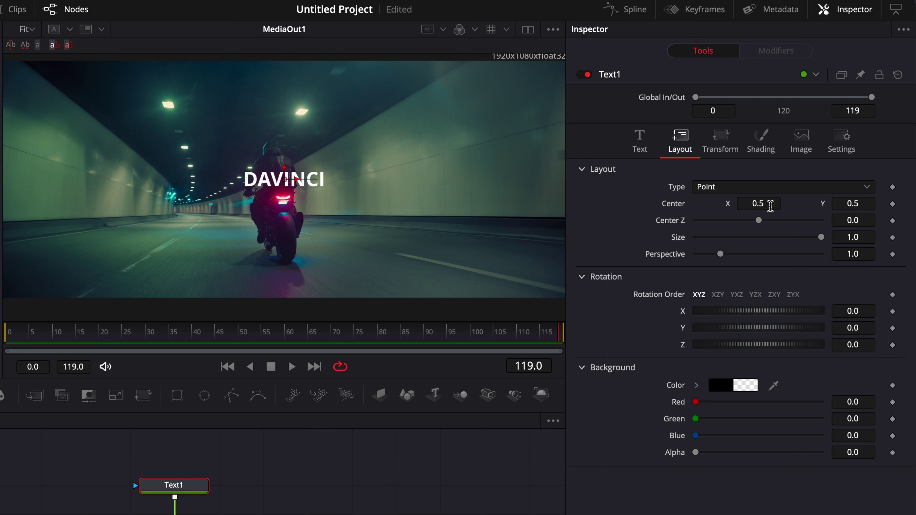
drag(770, 205, 774, 207)
double_click(683, 206)
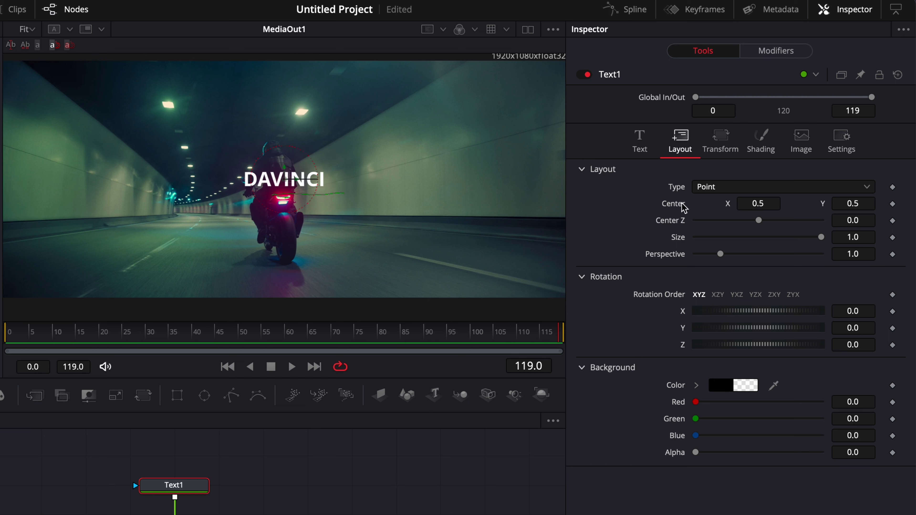
Connect the Text1 Center to Tracker1's Position so it follows the taillight.
right_click(683, 207)
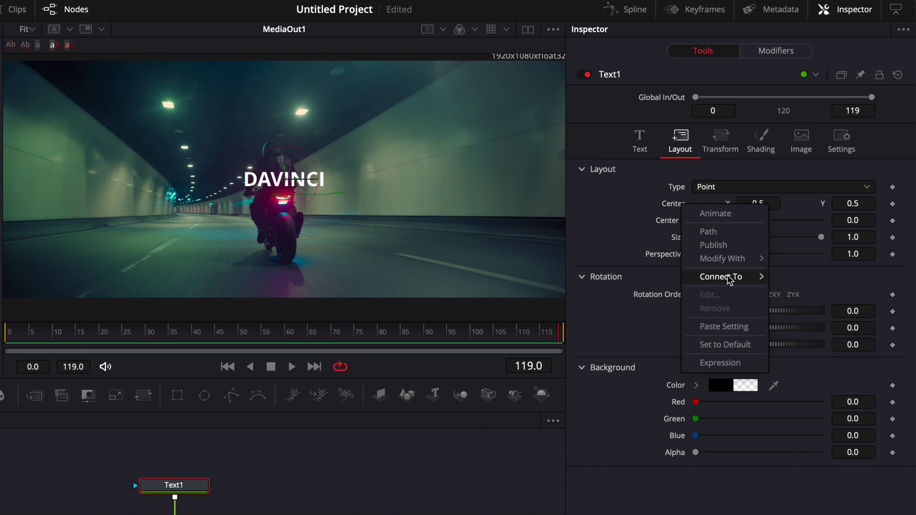
mouse_move(729, 284)
mouse_move(846, 281)
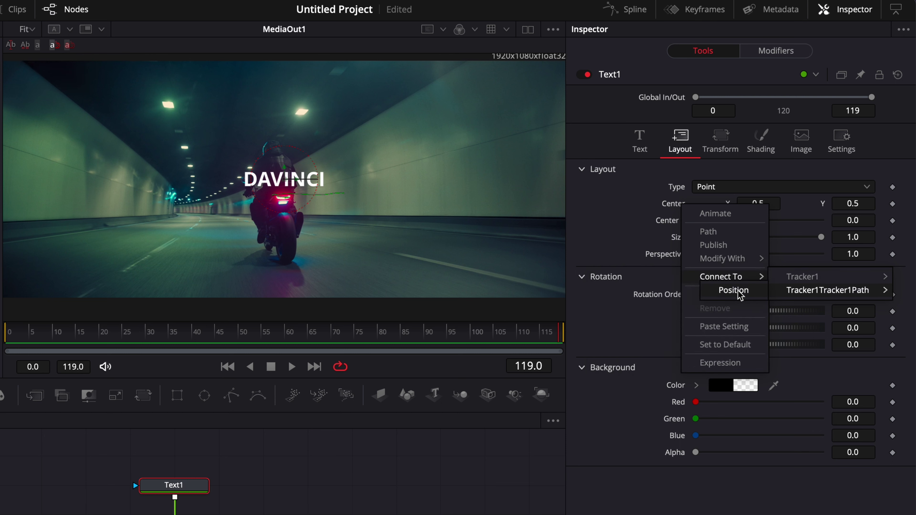
click(725, 295)
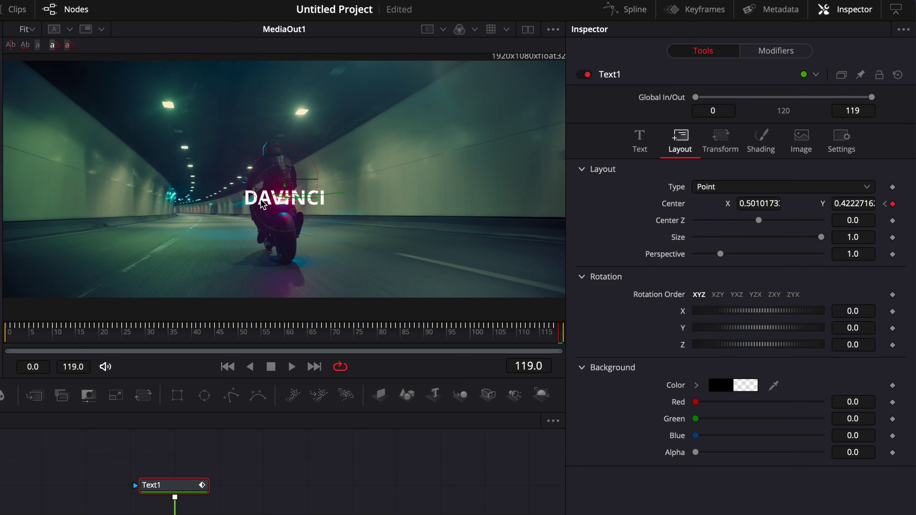
Play the clip from frame 0 to check the DAVINCI text follows the bike taillight.
drag(58, 337, 8, 338)
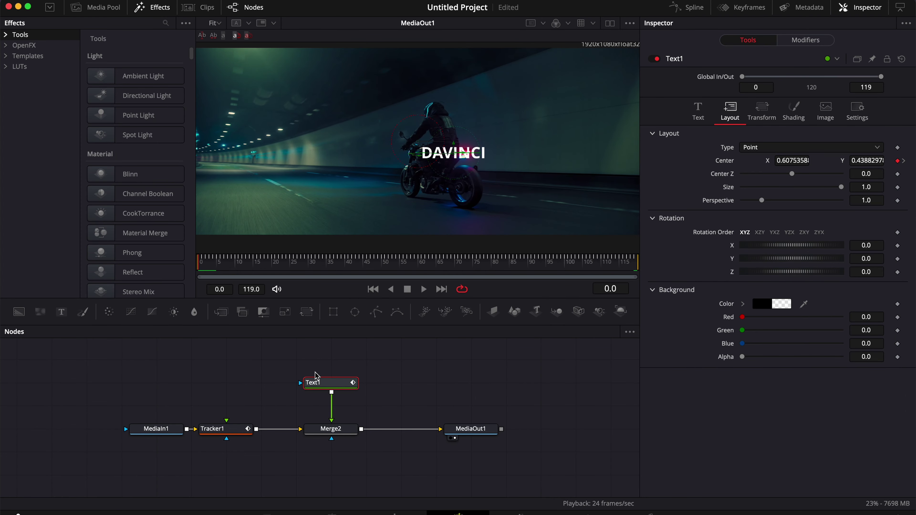
key(space)
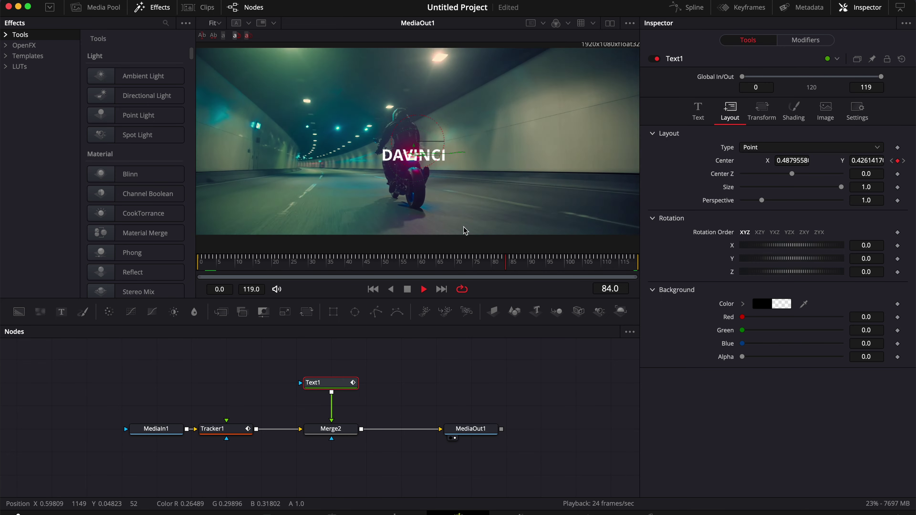
key(space)
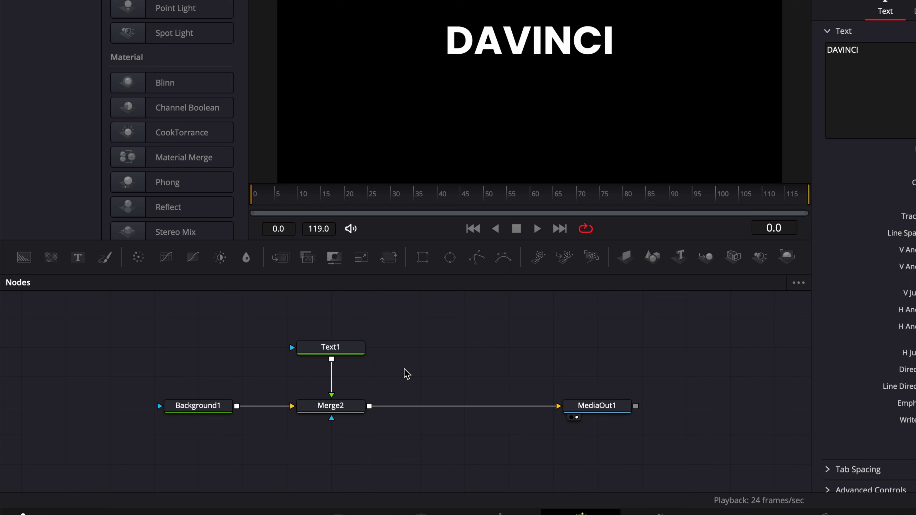
Copy Text1 and paste it as a linked instance, Instance_Text1, placed to its right.
click(348, 349)
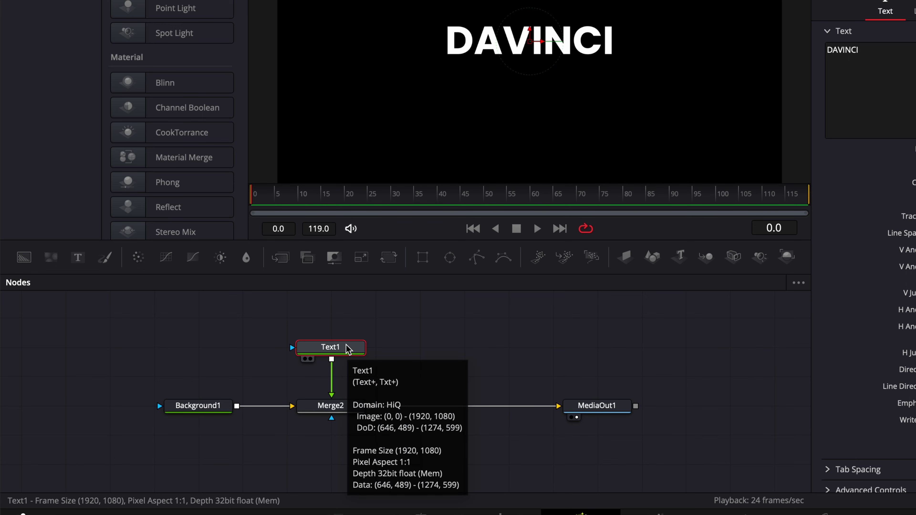
key(super+c)
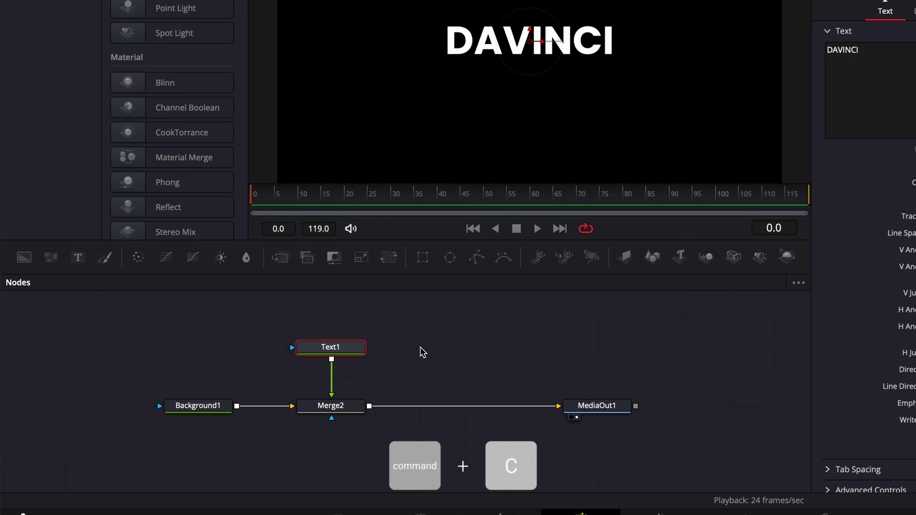
right_click(423, 352)
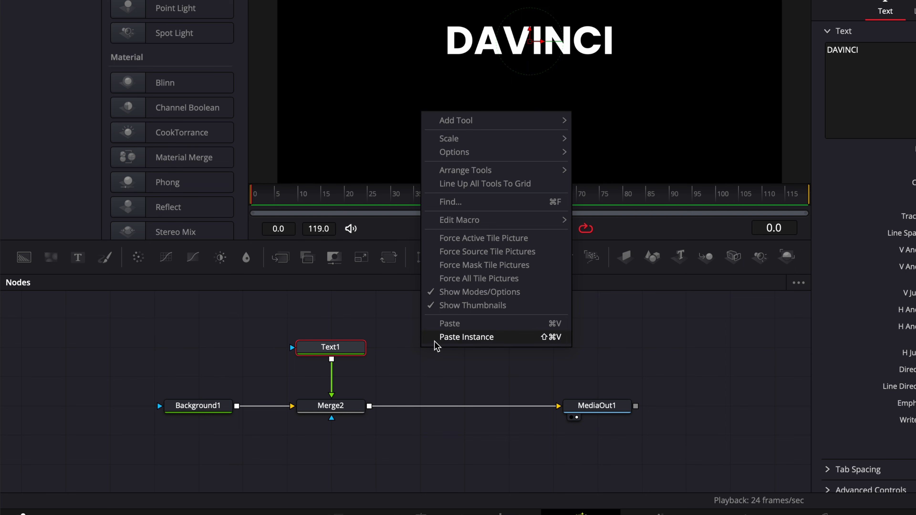
click(467, 337)
drag(432, 347, 505, 348)
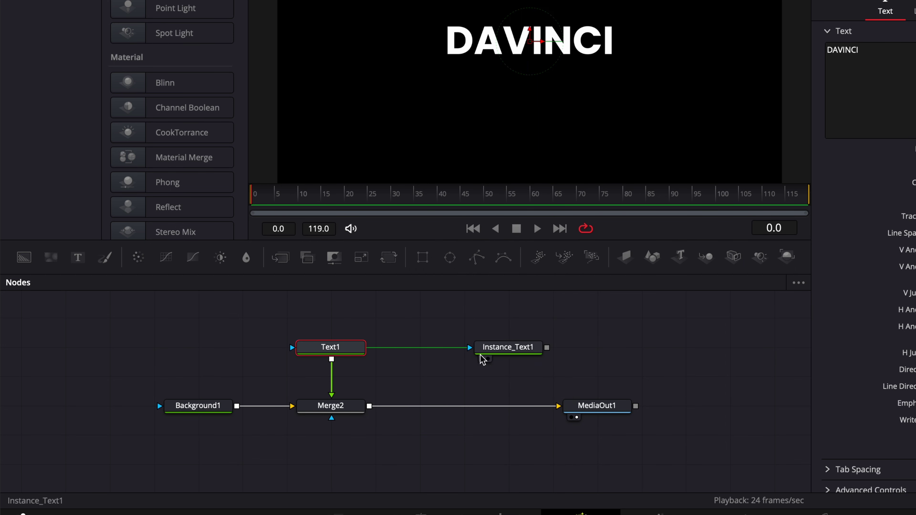
click(492, 353)
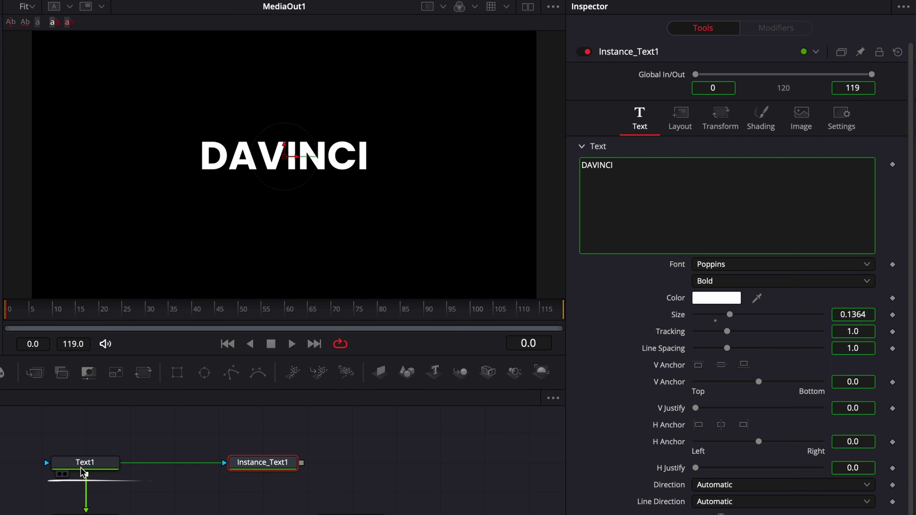
Compare Text1 and Instance_Text1 settings, then deinstance the instance's Layout Center.
click(86, 464)
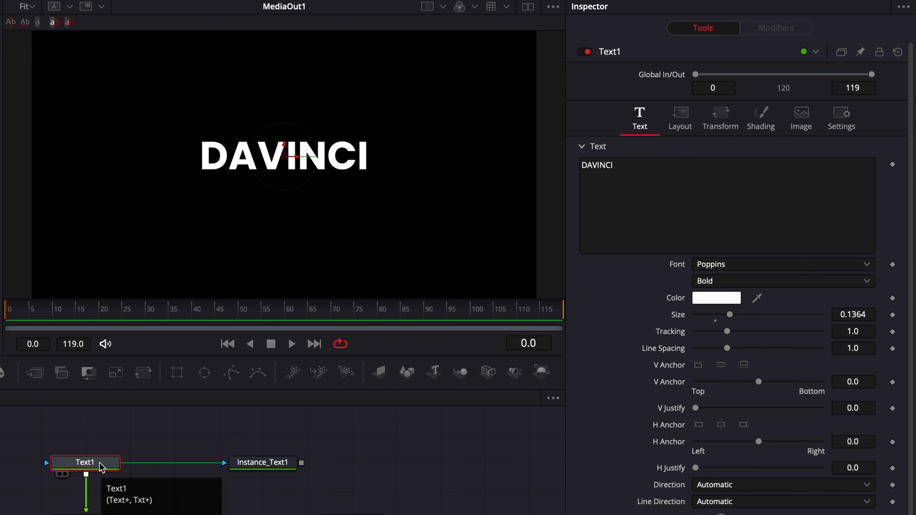
click(263, 463)
click(685, 123)
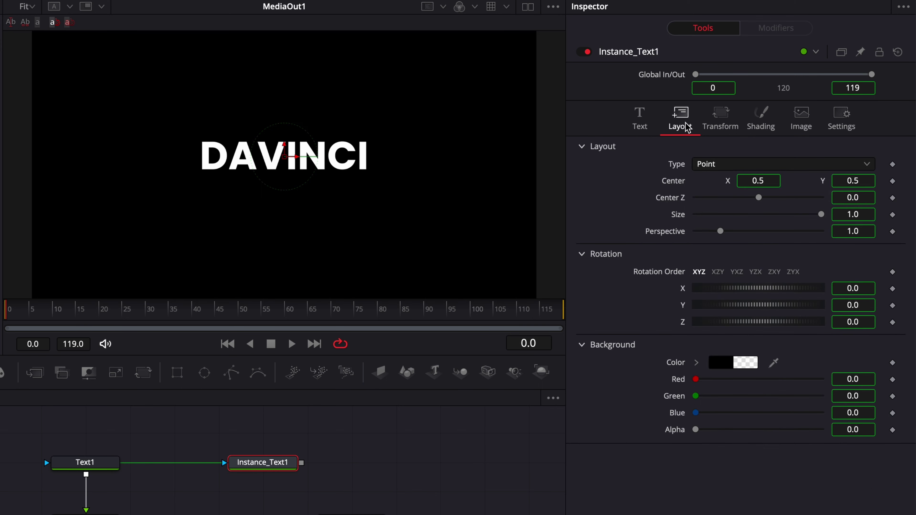
right_click(681, 187)
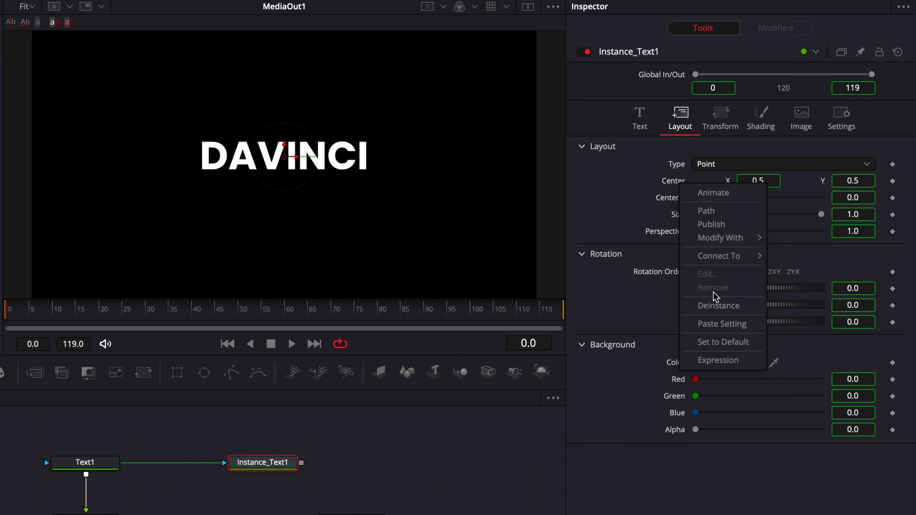
click(744, 307)
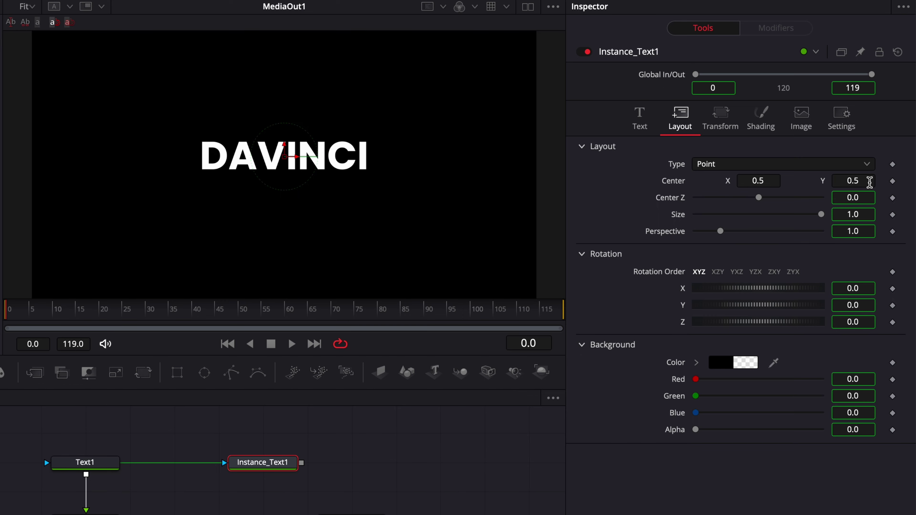
Merge Instance_Text1 into the output through Merge2_1 and lower its Center Y to 0.3.
drag(432, 383, 300, 428)
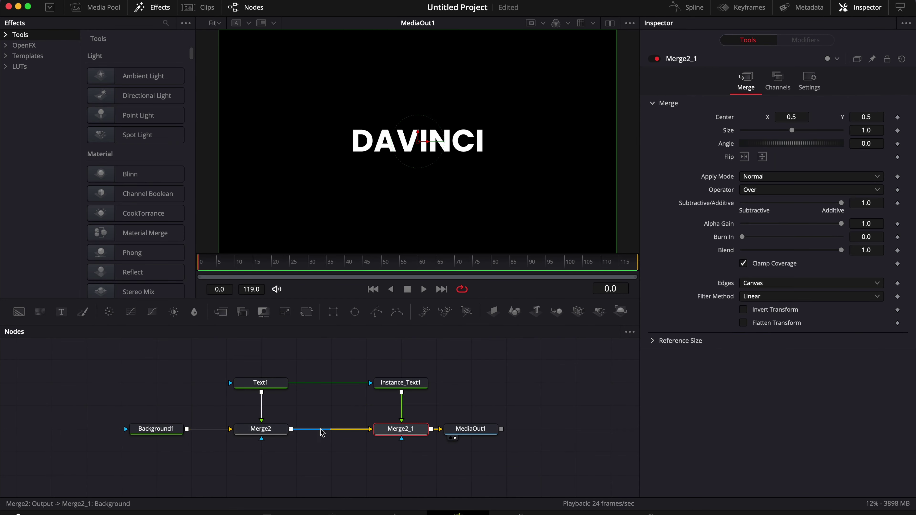
click(422, 383)
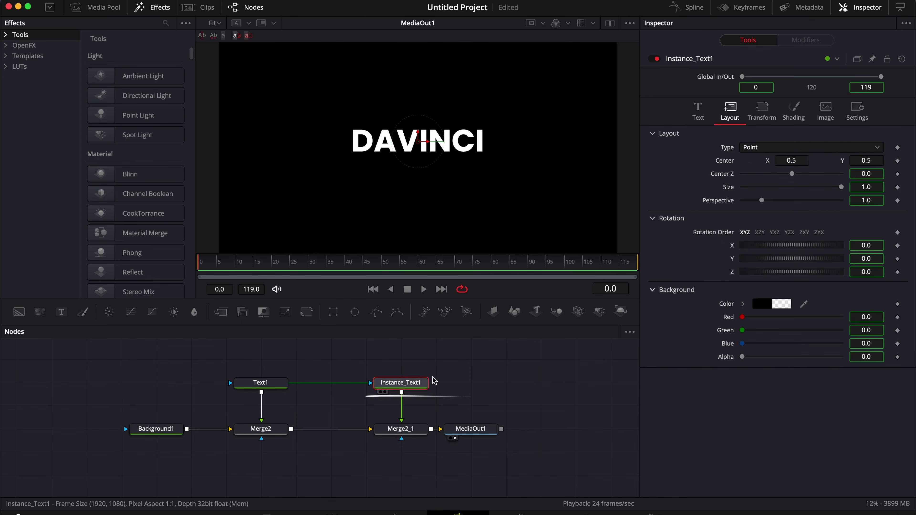
drag(869, 160, 844, 278)
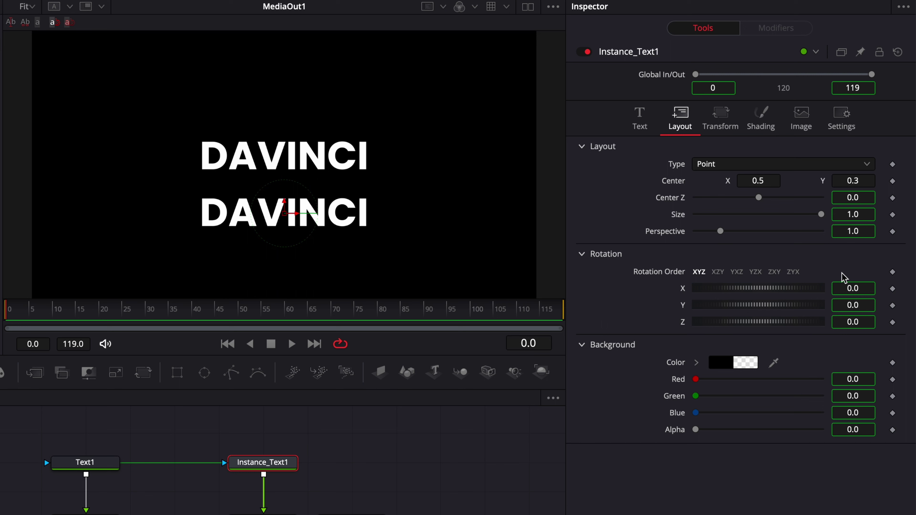
drag(821, 214, 851, 247)
Add extra words to the instance's DAVINCI text to show both copies update, then remove them.
click(647, 124)
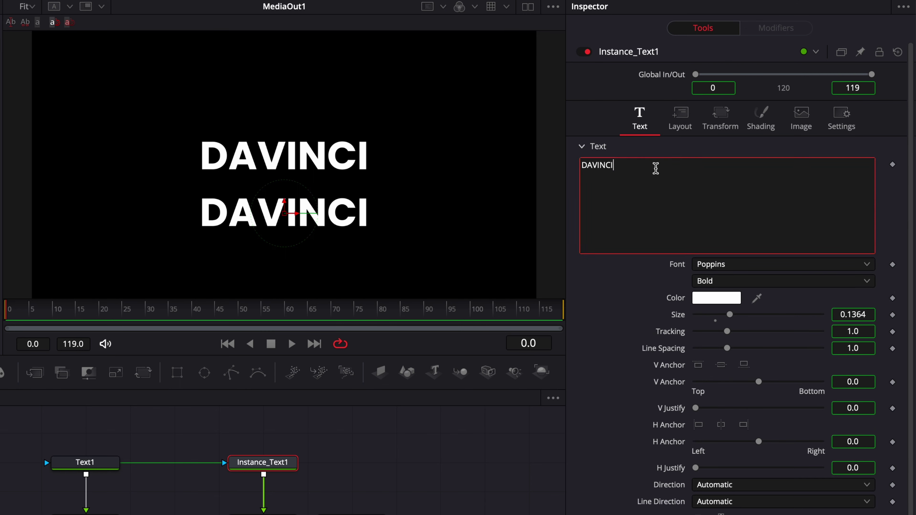
text(x xbxbxb)
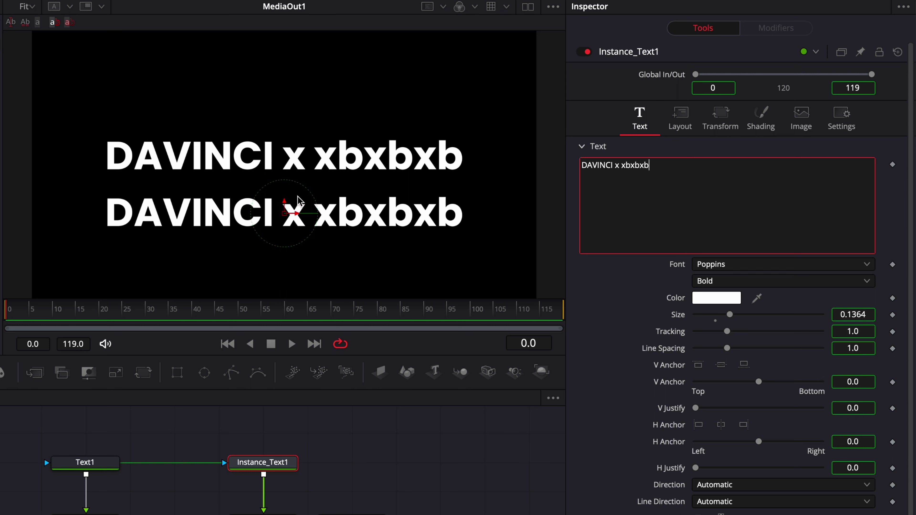
key(BackSpace)
key(BackSpace)
key(BackSpace)
key(BackSpace)
key(BackSpace)
key(BackSpace)
key(BackSpace)
key(BackSpace)
key(BackSpace)
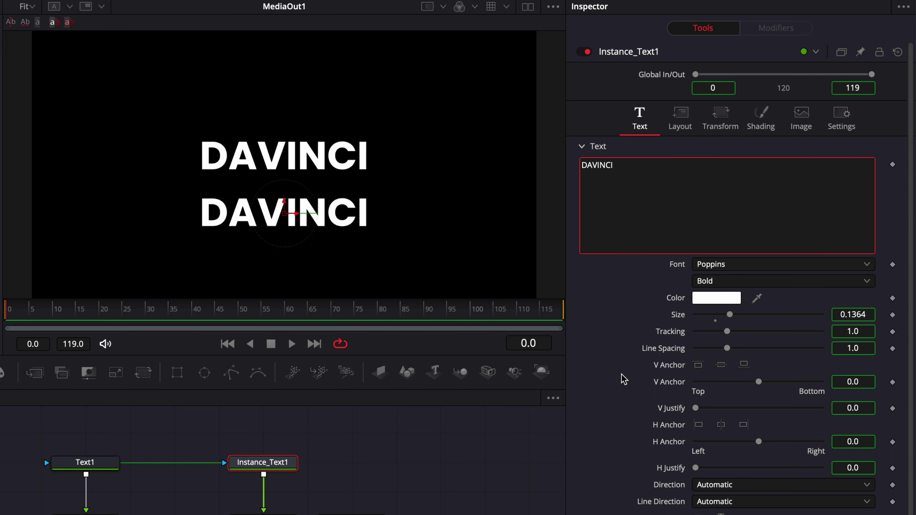